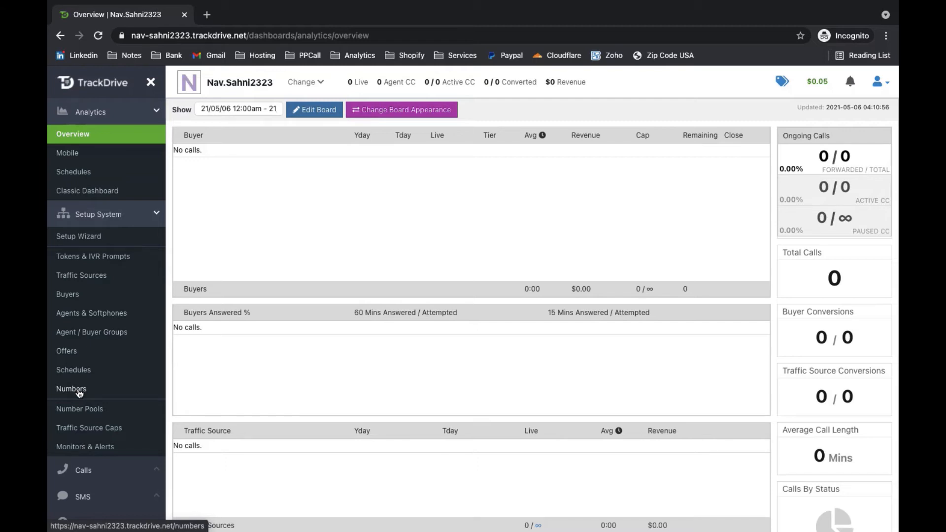
Step: Create a live traffic source with first name 'GA- Pestcontrol.com' from the Traffic Sources page
click(86, 277)
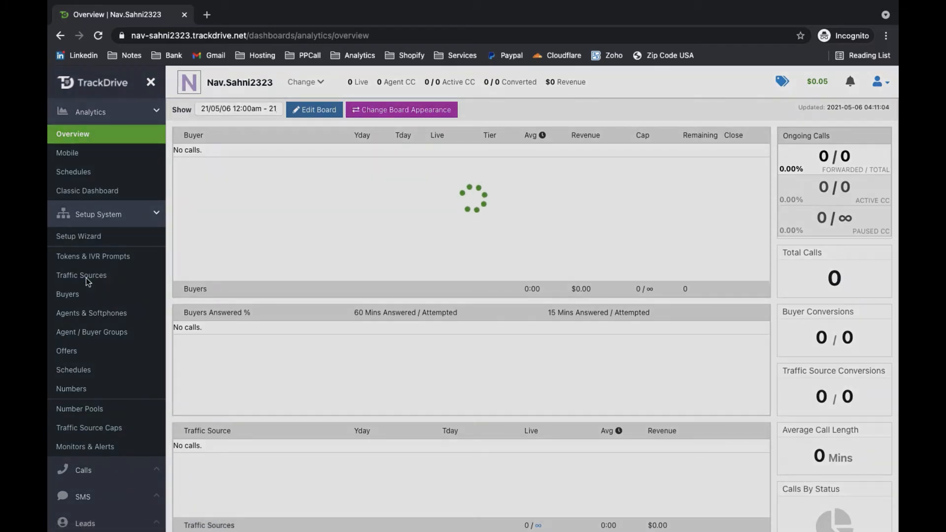
key(ctrl+Left)
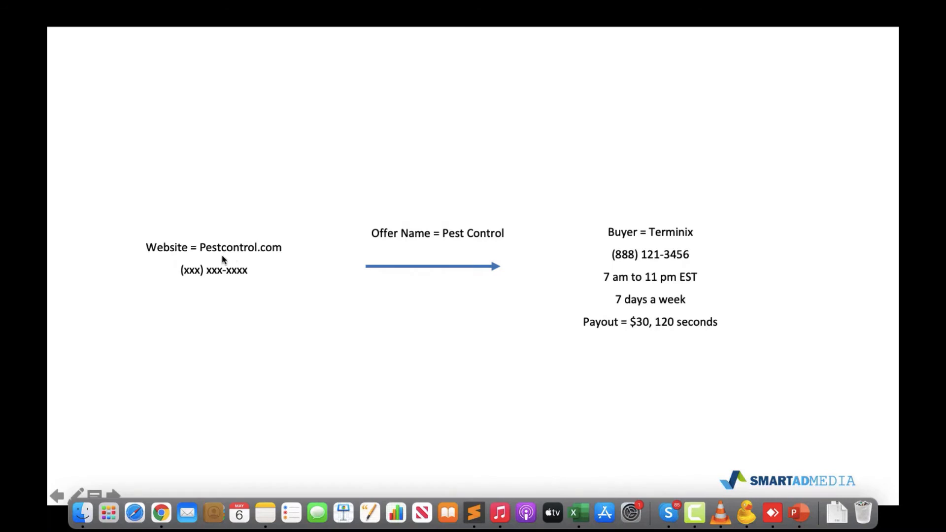
key(ctrl+Right)
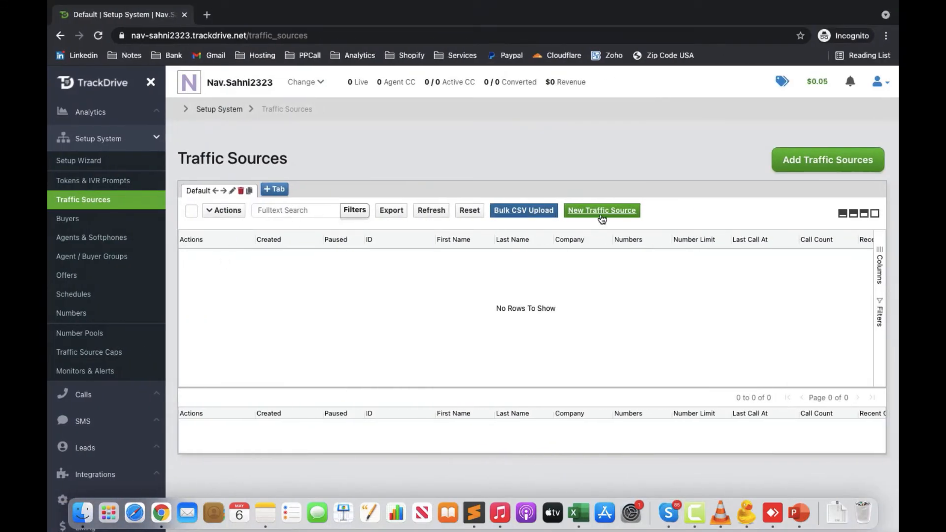
click(602, 211)
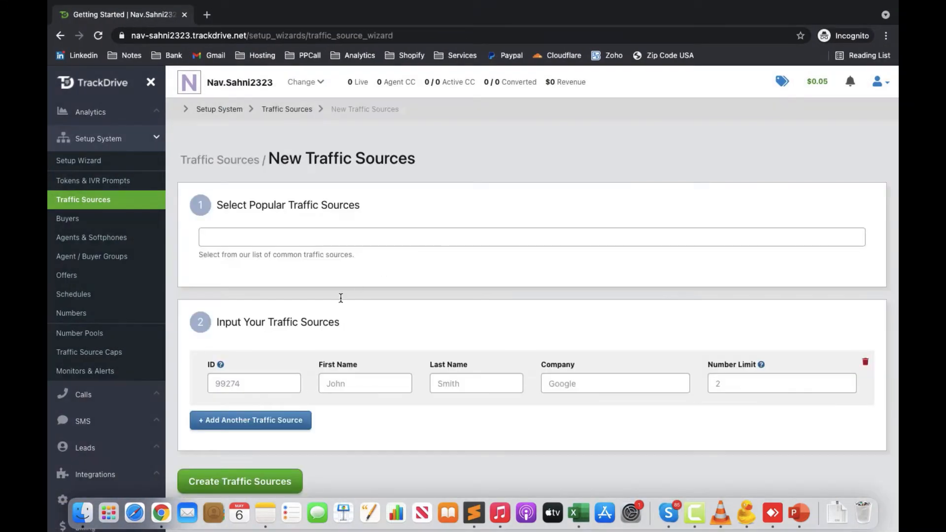
click(345, 382)
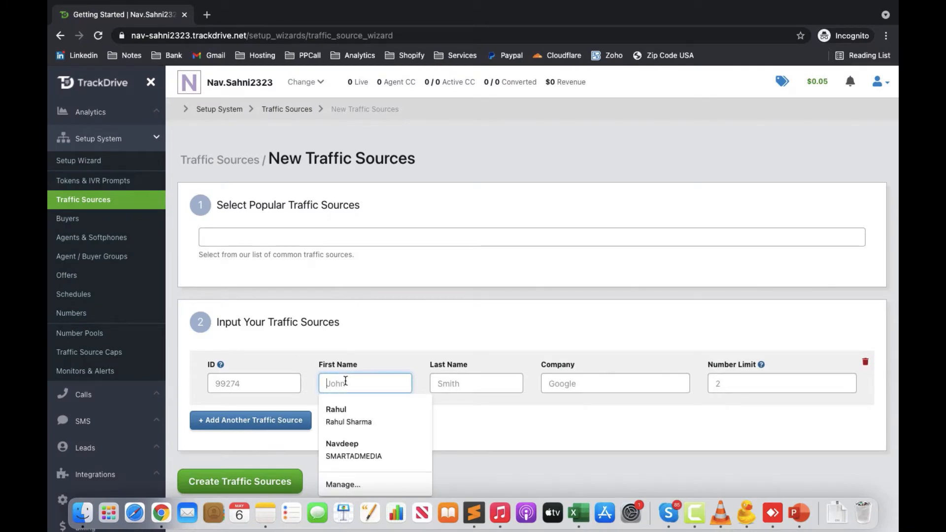
key(Escape)
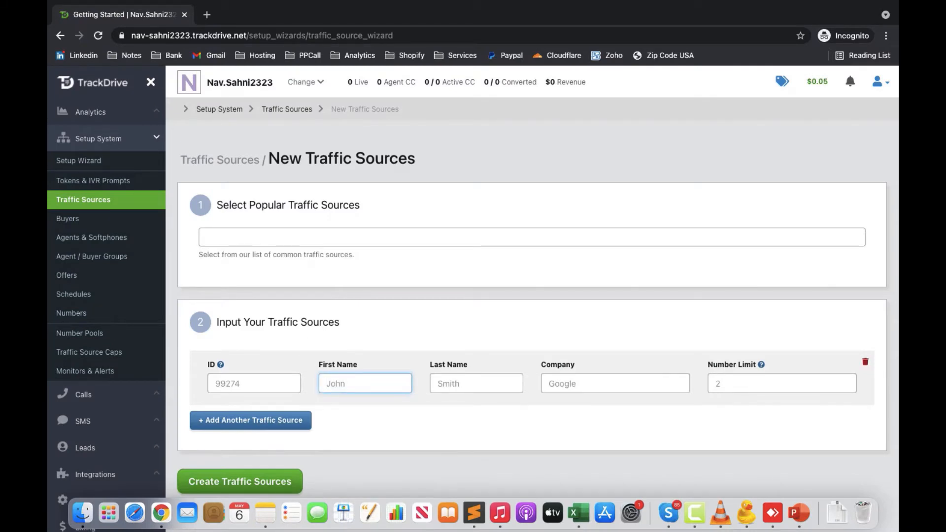
text(GA- Pestcontrol.com)
click(254, 481)
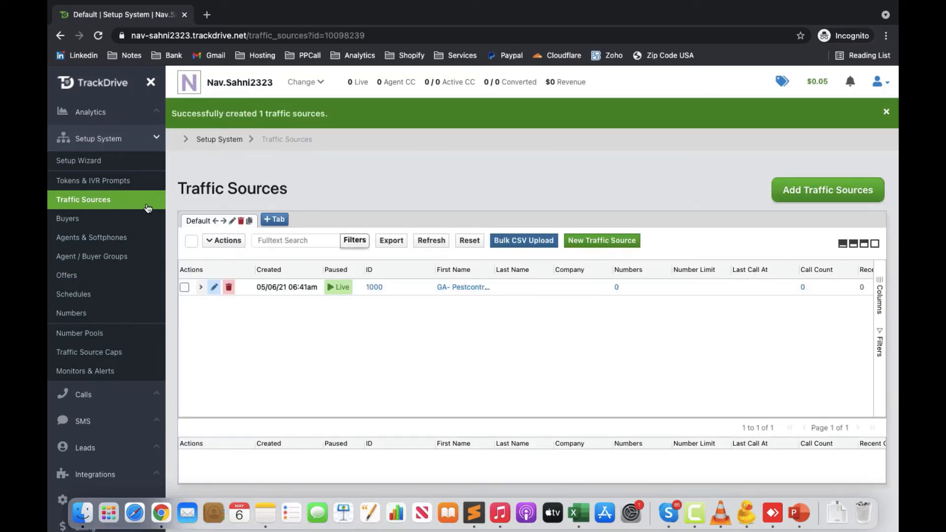
click(72, 221)
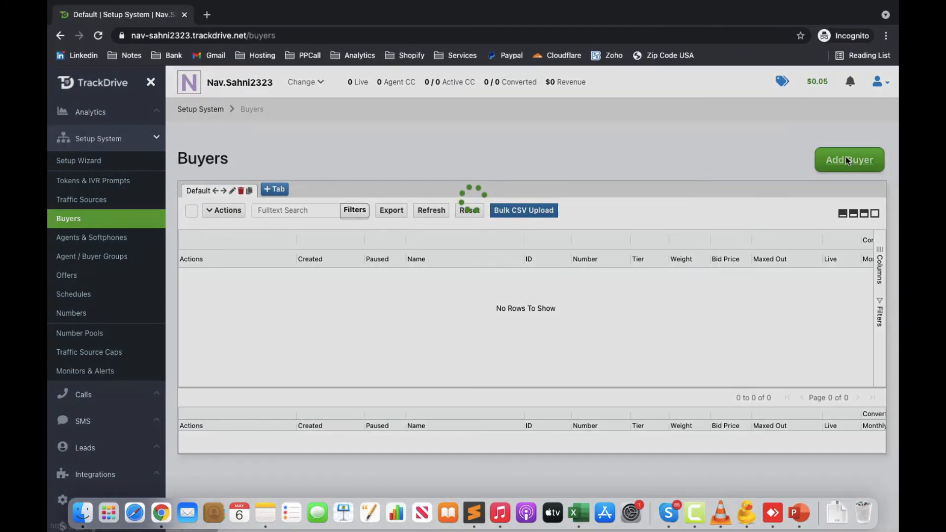
Step: Create a brand-new buyer named 'Terminix' with its forwarding phone number and save it
click(845, 156)
click(197, 179)
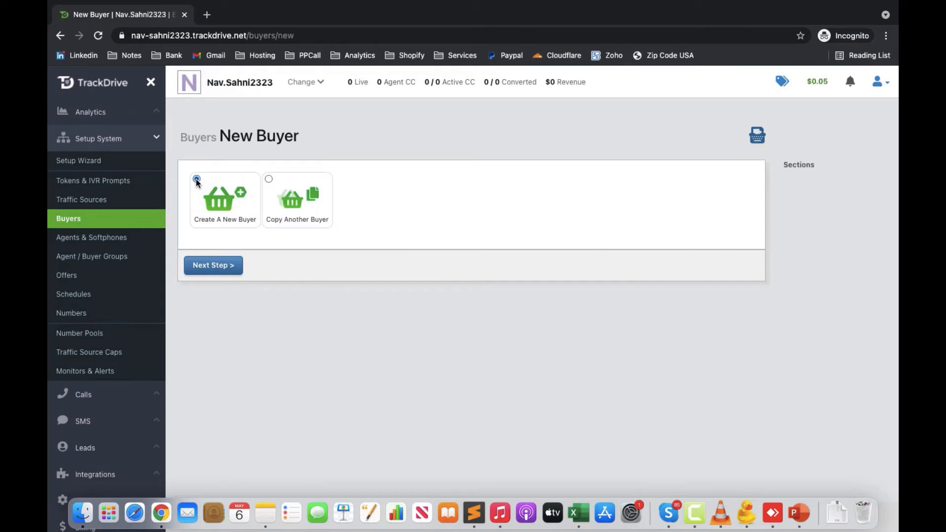
click(213, 265)
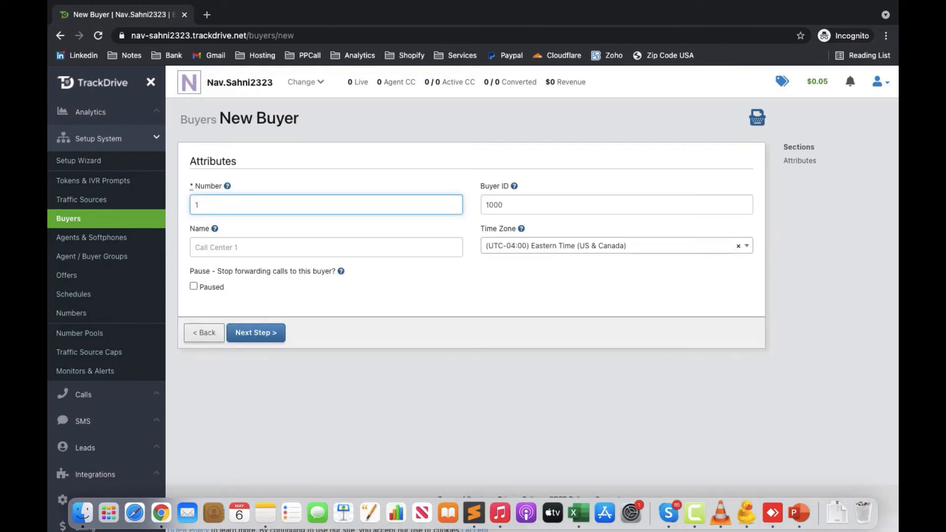
click(265, 245)
text(Te)
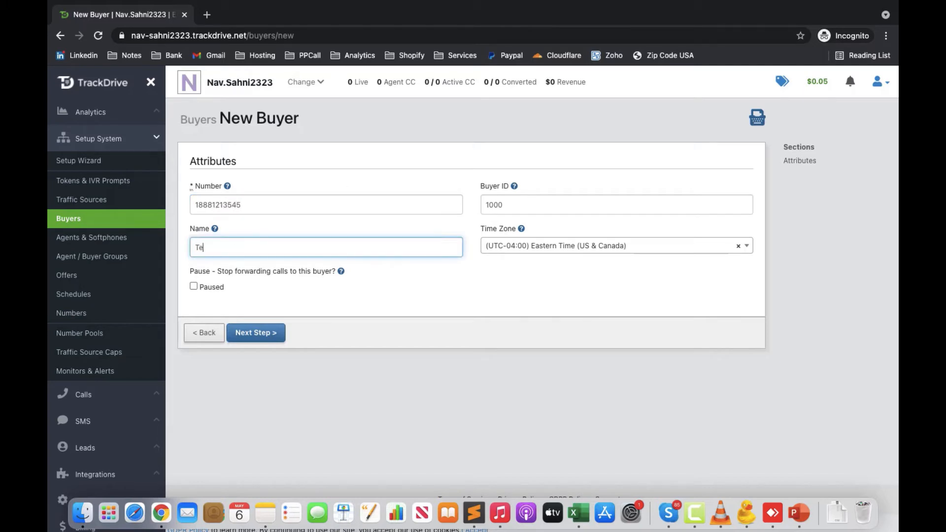
text(rminix)
key(super+a)
key(ctrl+Left)
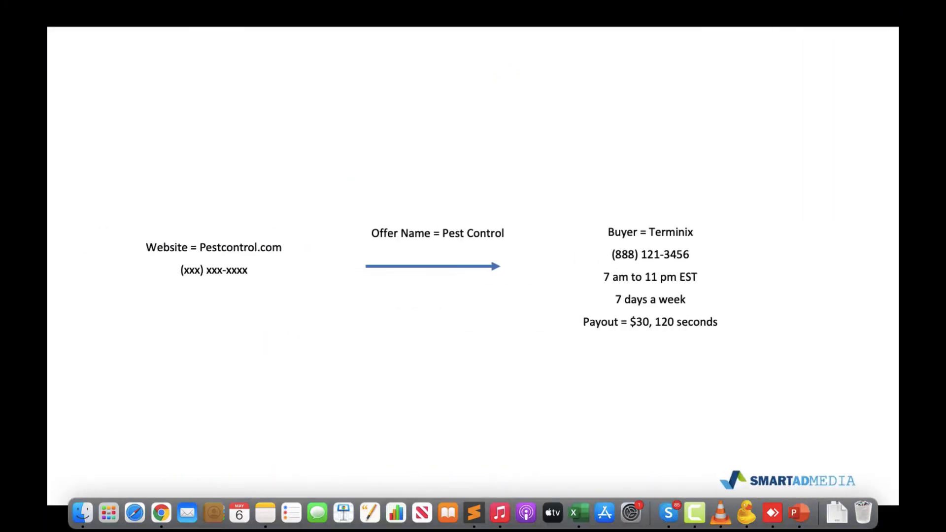
key(ctrl+Right)
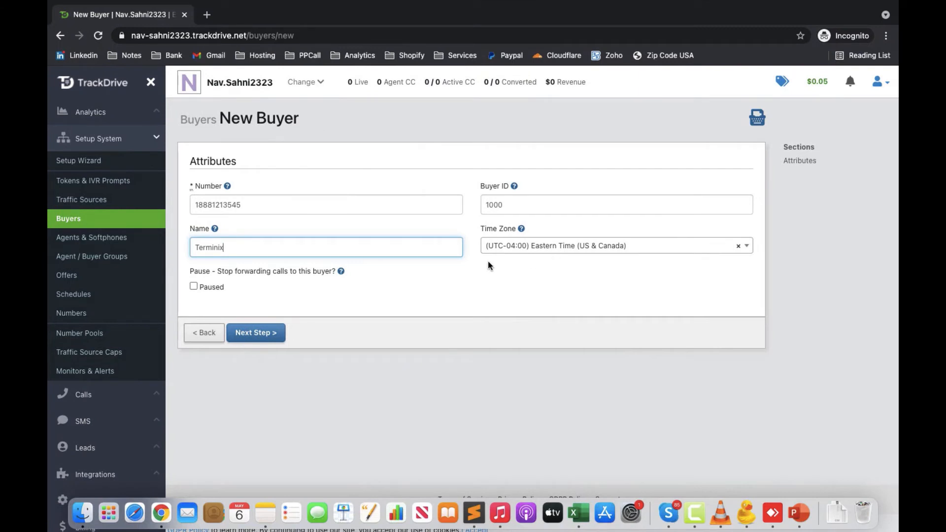
click(262, 338)
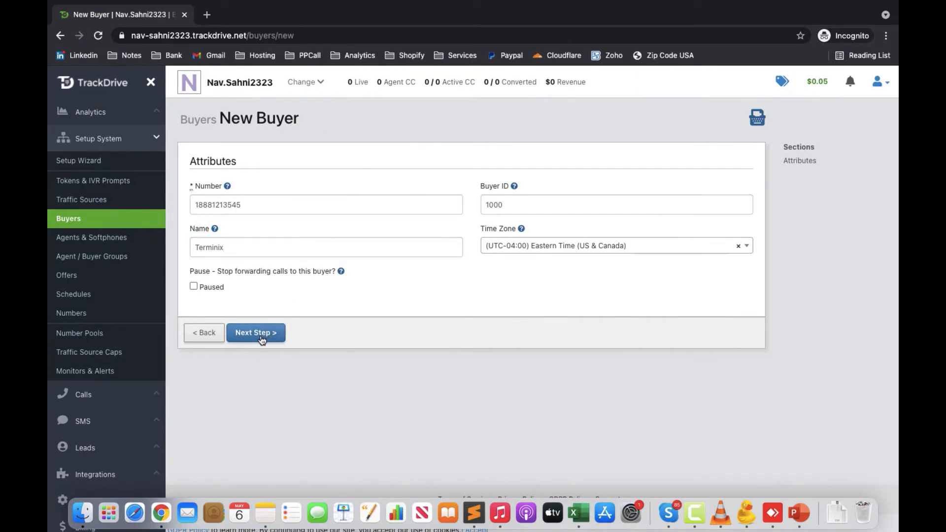
scroll(261, 340, down, 3)
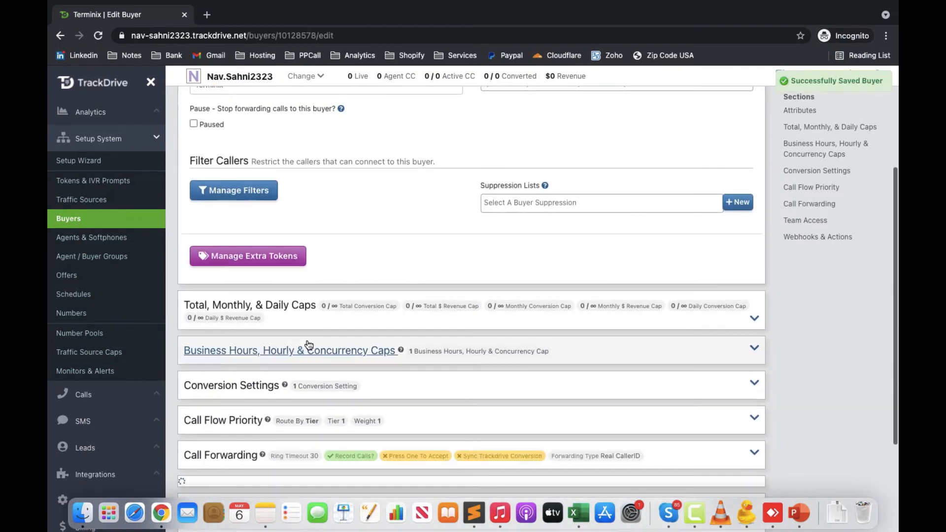
Step: Clear the early and late hours so Terminix takes calls 7:00am–10:59pm daily, and save
click(621, 359)
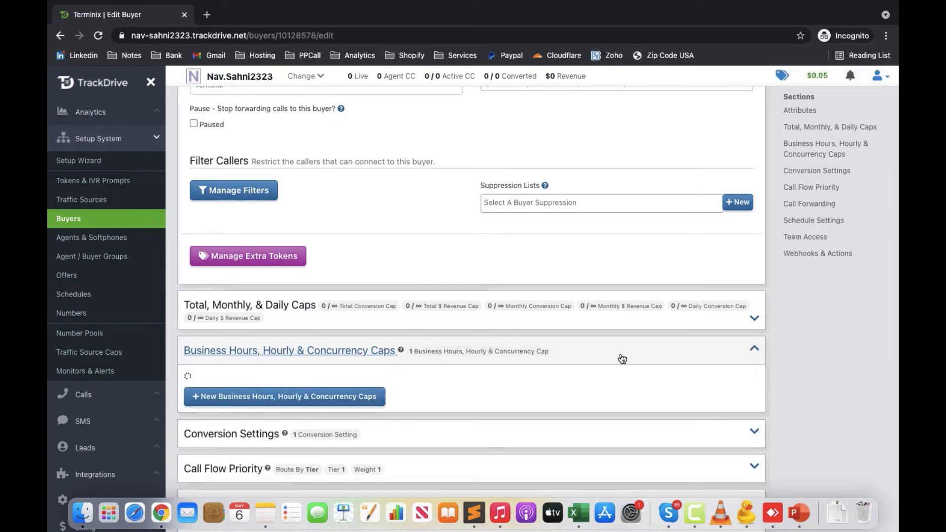
scroll(243, 310, down, 2)
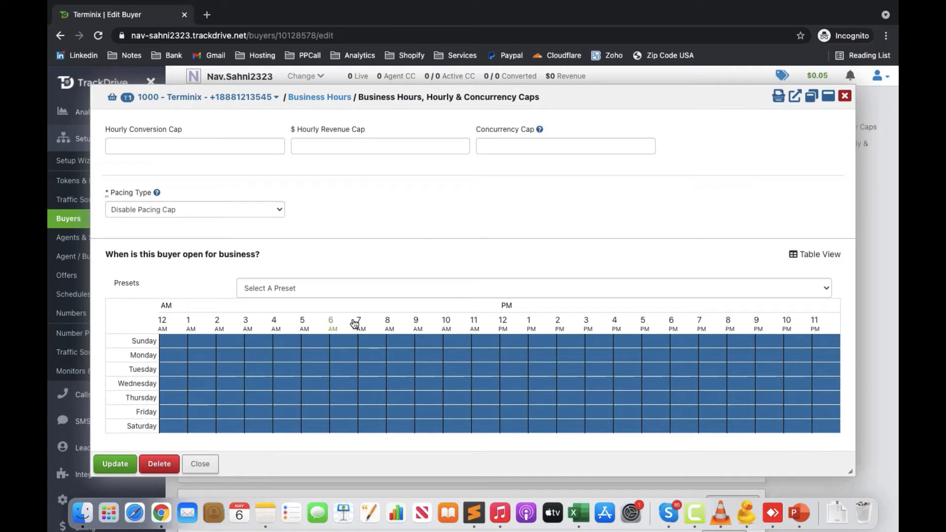
drag(356, 344, 840, 435)
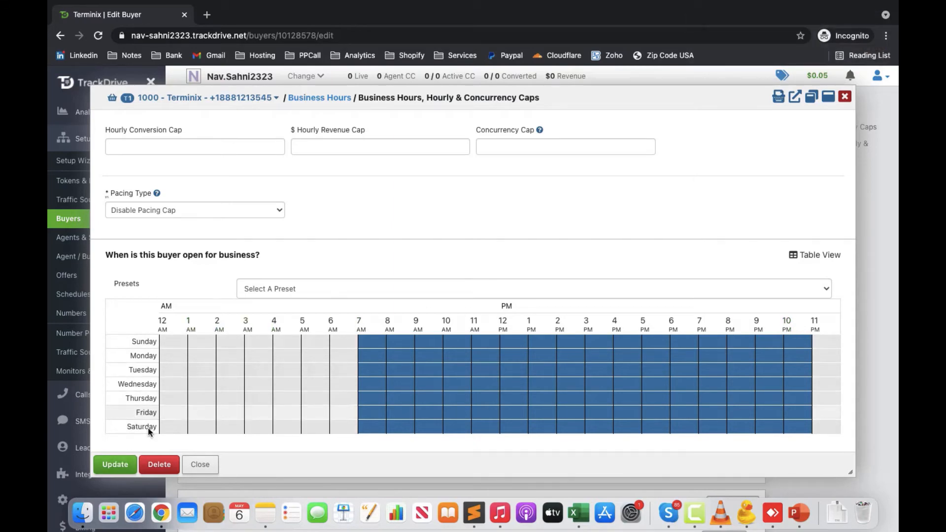
click(120, 466)
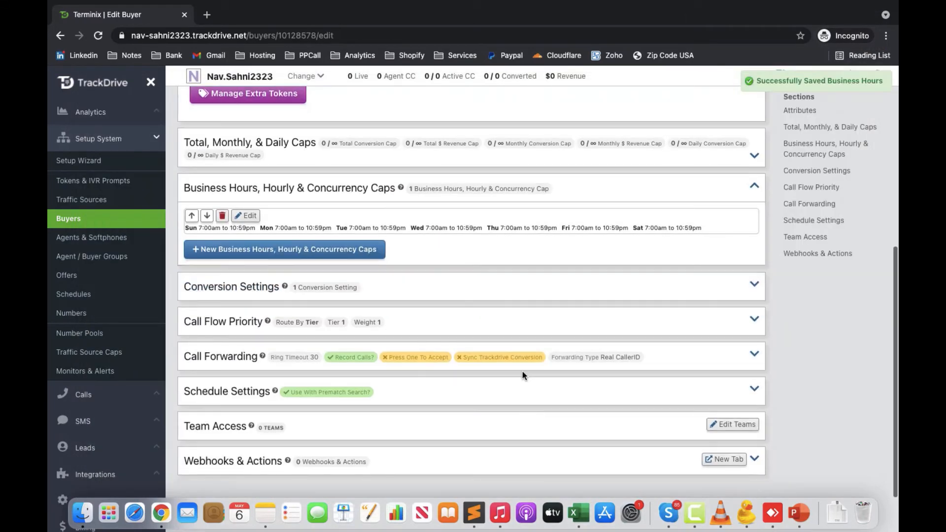
Step: Update Terminix's Default Revenue conversion: bid price 30, duration 120 seconds, duplicate timeframe 30 Days
click(398, 294)
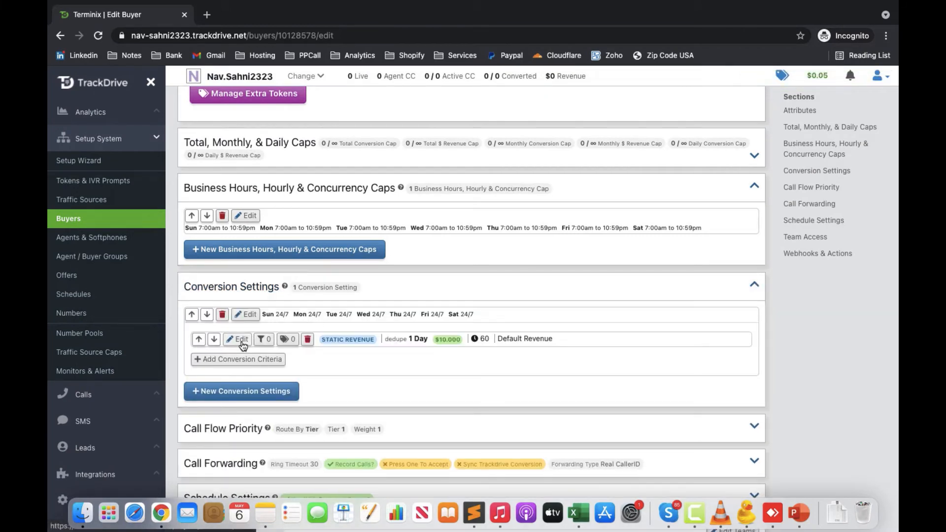
click(241, 339)
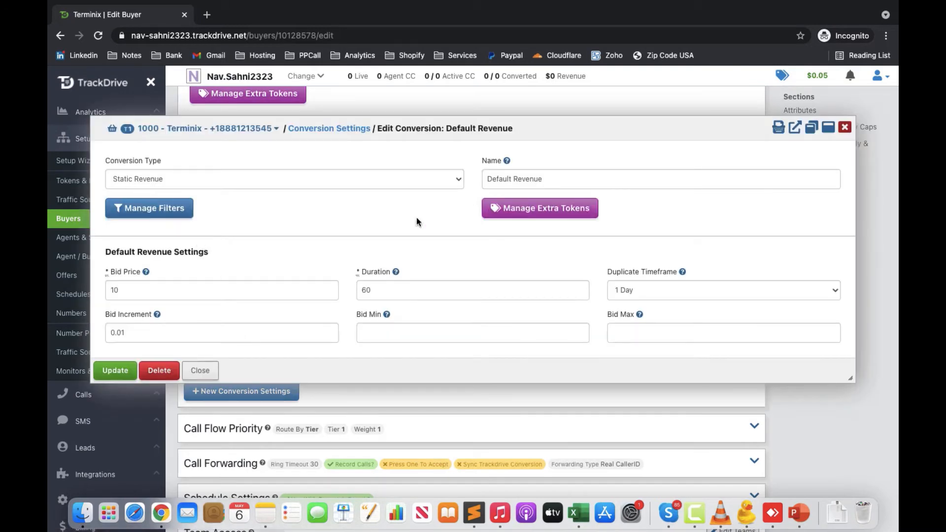
double_click(182, 298)
text(30)
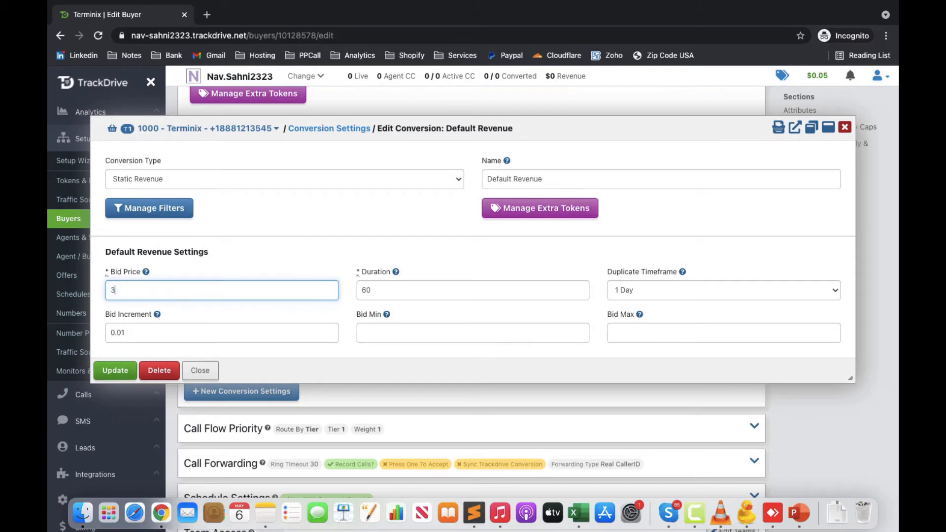
double_click(432, 293)
text(120)
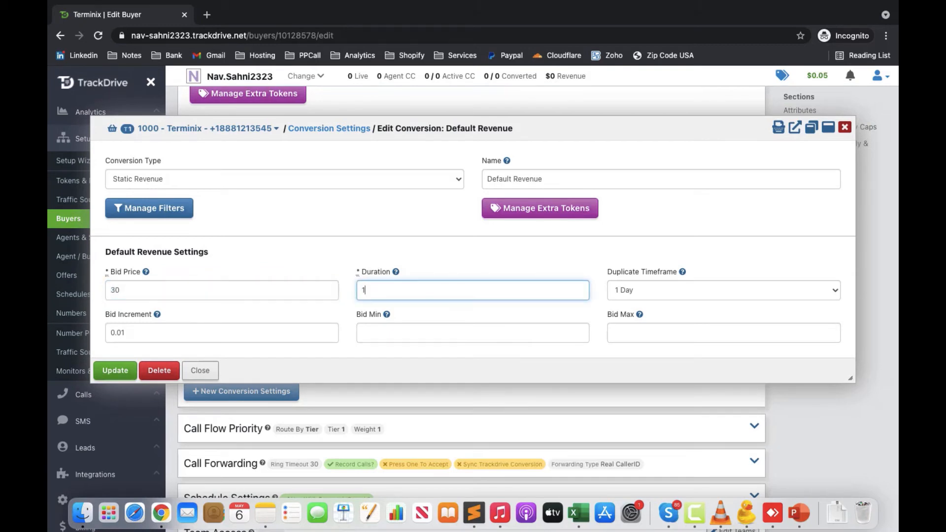
click(673, 290)
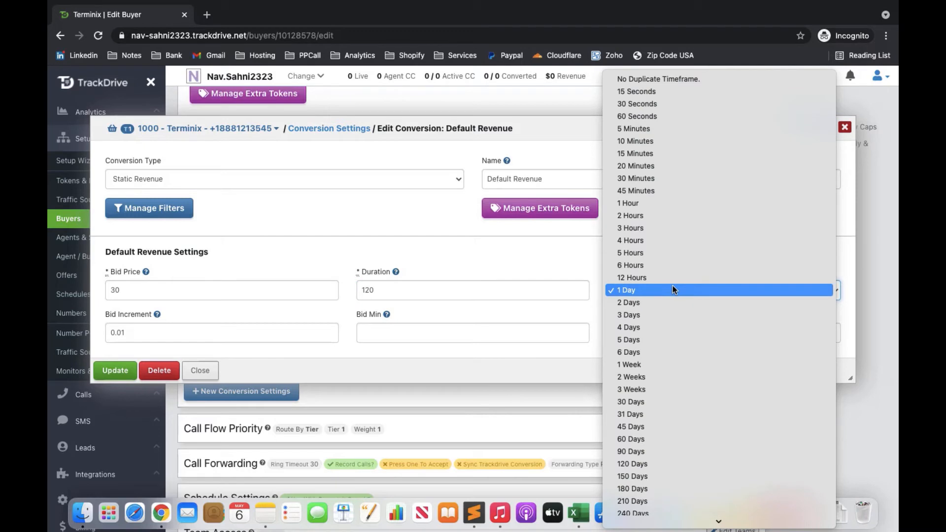
click(639, 403)
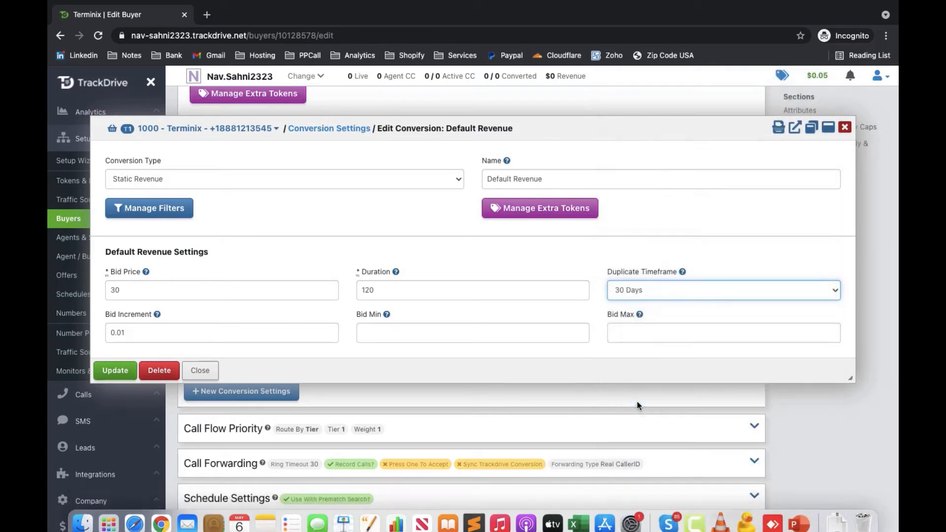
click(122, 371)
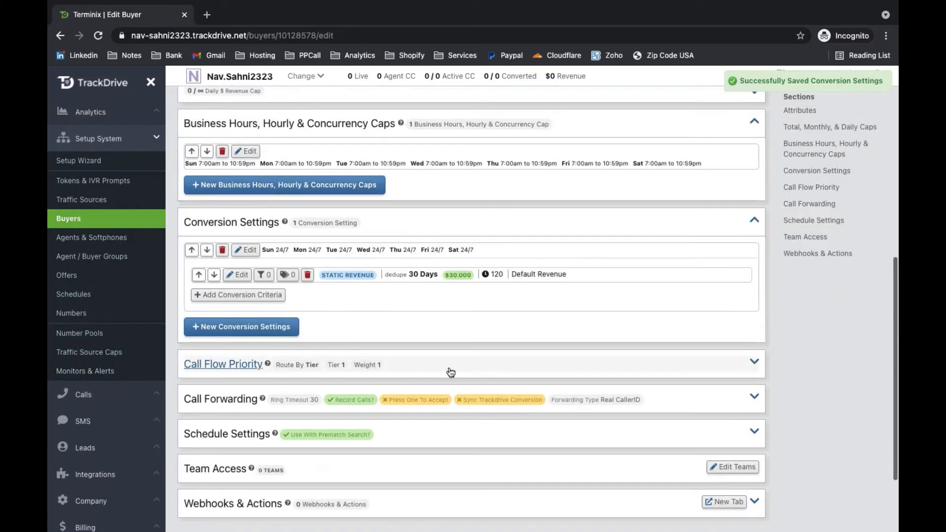
click(450, 372)
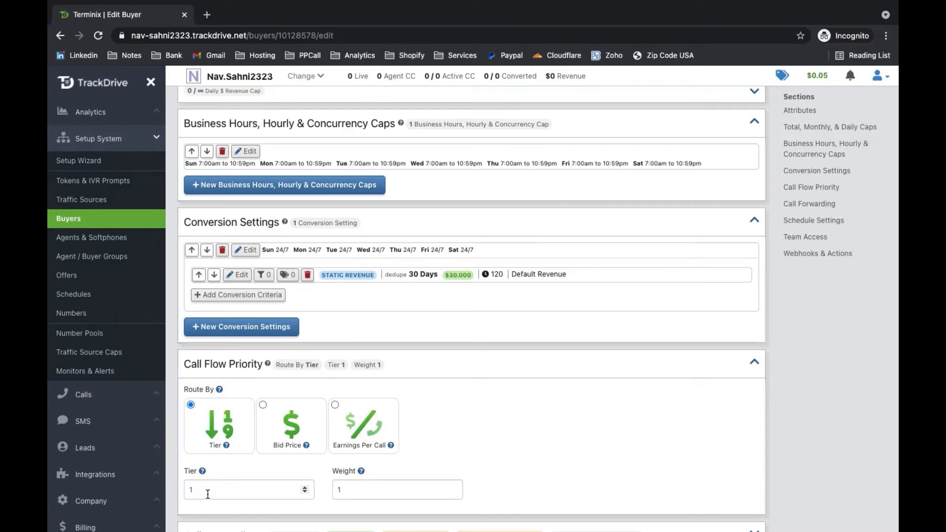
Step: Review the Tier routing (tier 1, weight 1) and the remaining buyer sections
scroll(208, 494, down, 1)
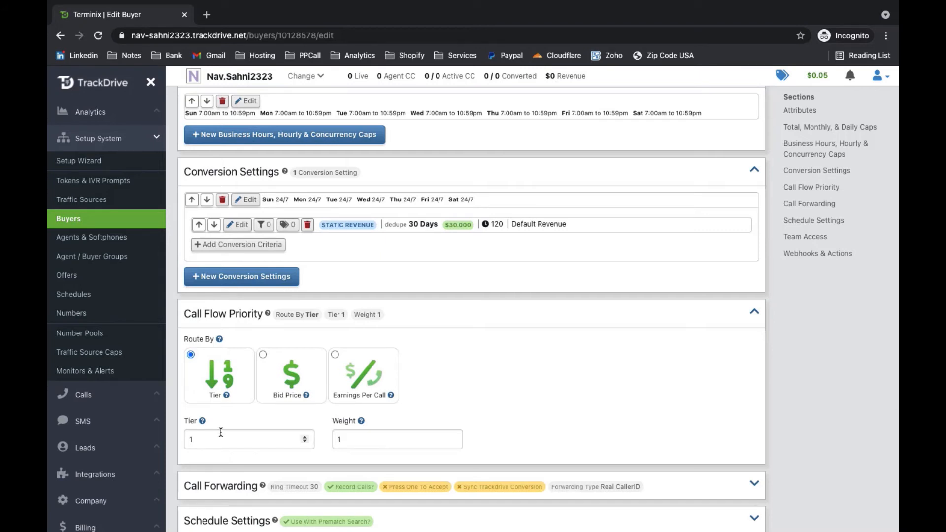
scroll(602, 360, down, 4)
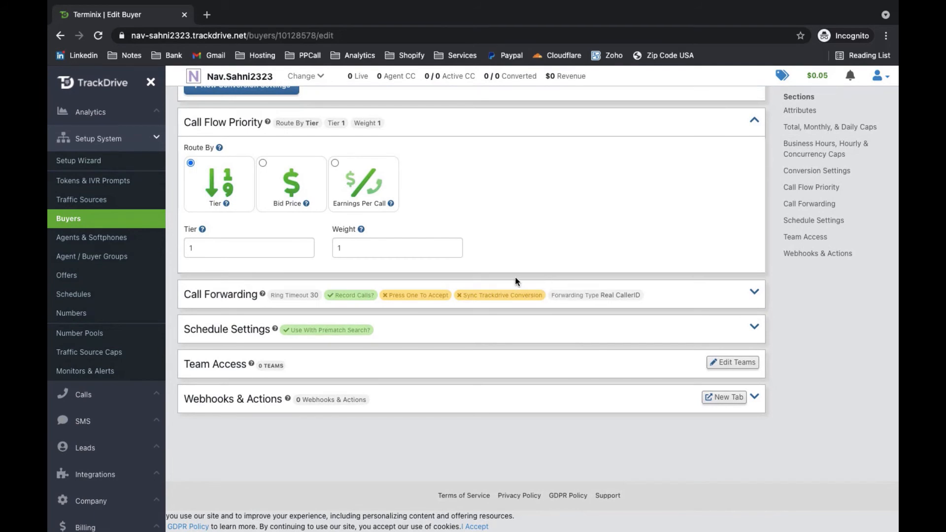
click(68, 279)
Step: Add a new offer named 'Pest Control' (ID 1001) and proceed to its call flow
click(826, 157)
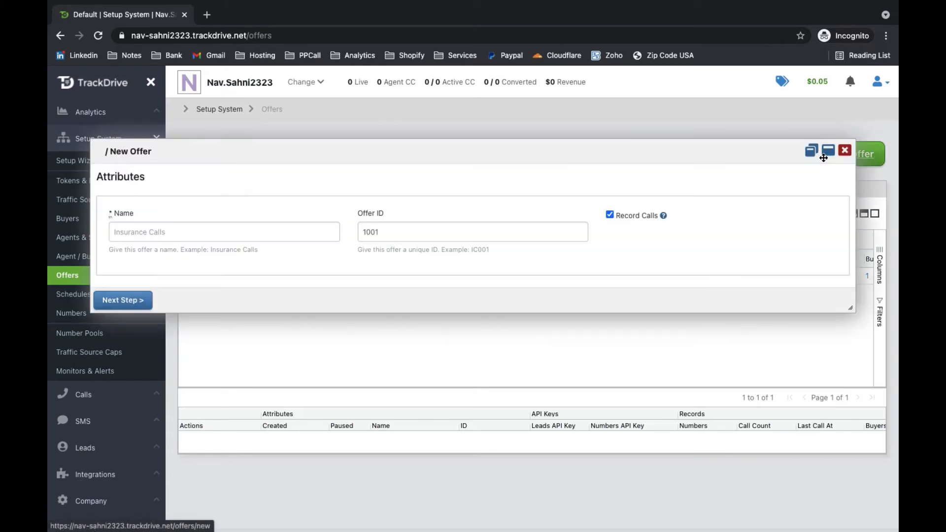
click(242, 233)
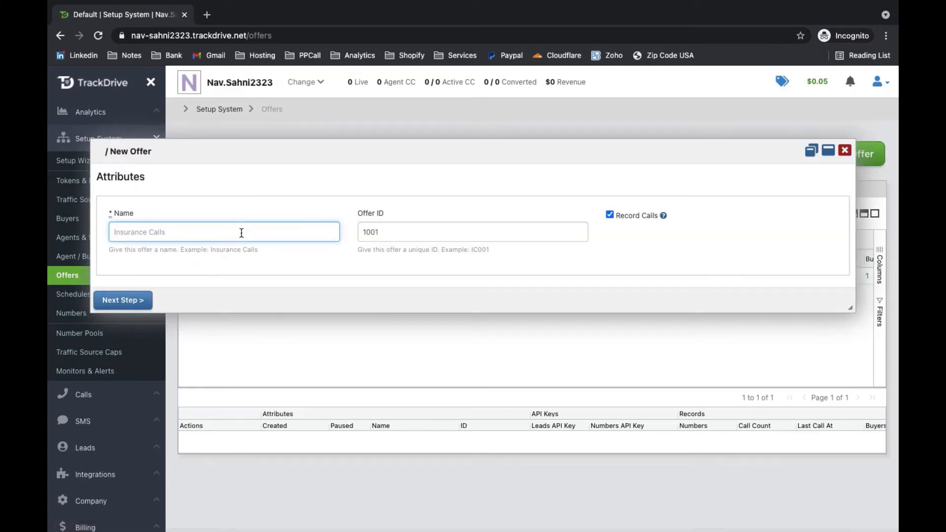
text(Pest Control)
click(123, 300)
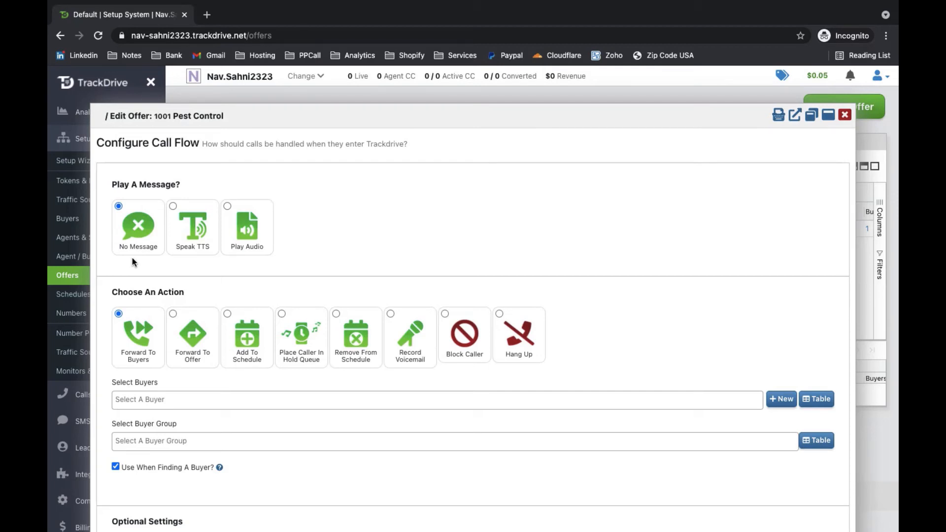
Step: Search 'termi', add the Terminix buyer to the offer's call flow, and save it
scroll(123, 251, down, 2)
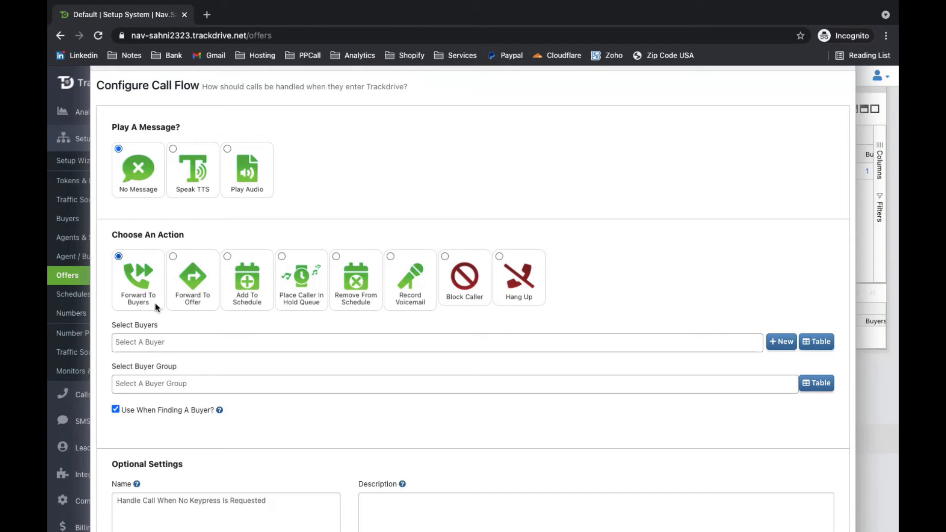
click(153, 345)
text(termi)
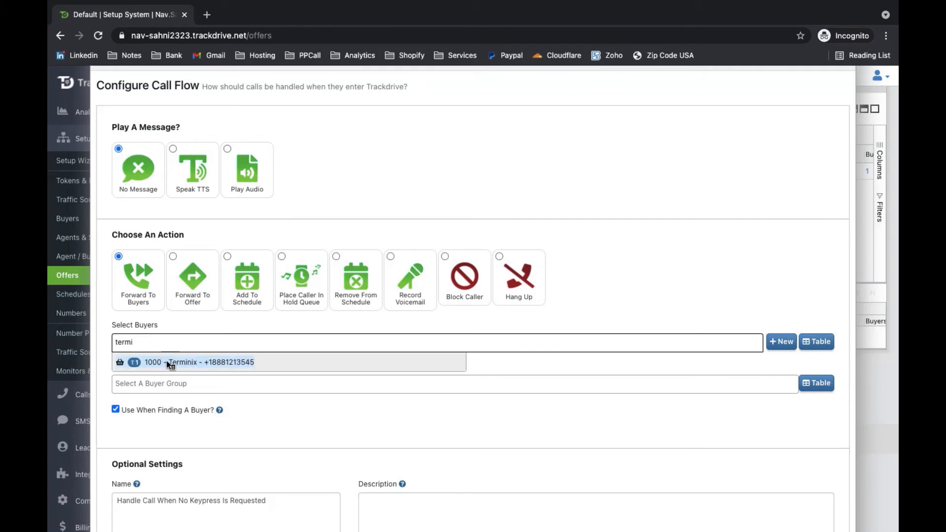
click(169, 363)
scroll(168, 365, down, 3)
click(166, 517)
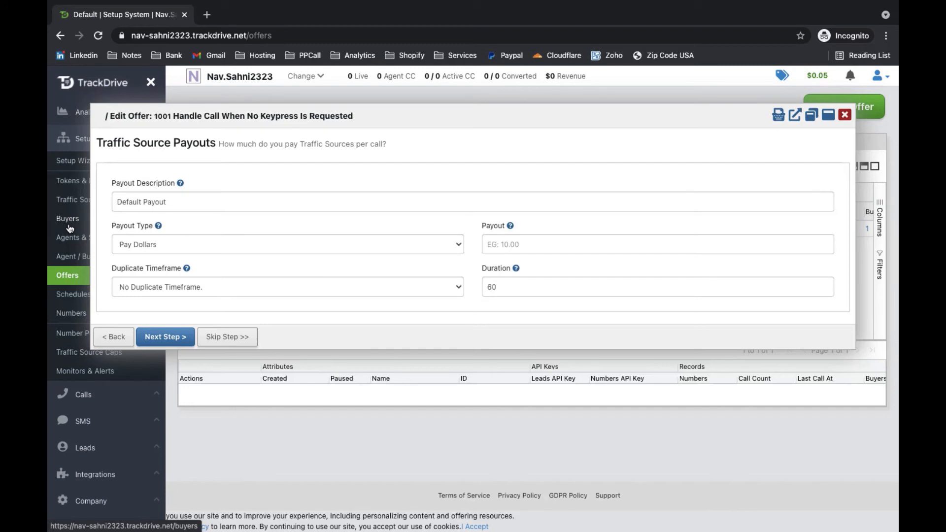
Step: Enter payout 20, duration 120 seconds and a 30 Minutes duplicate timeframe, then continue
click(547, 241)
text(2)
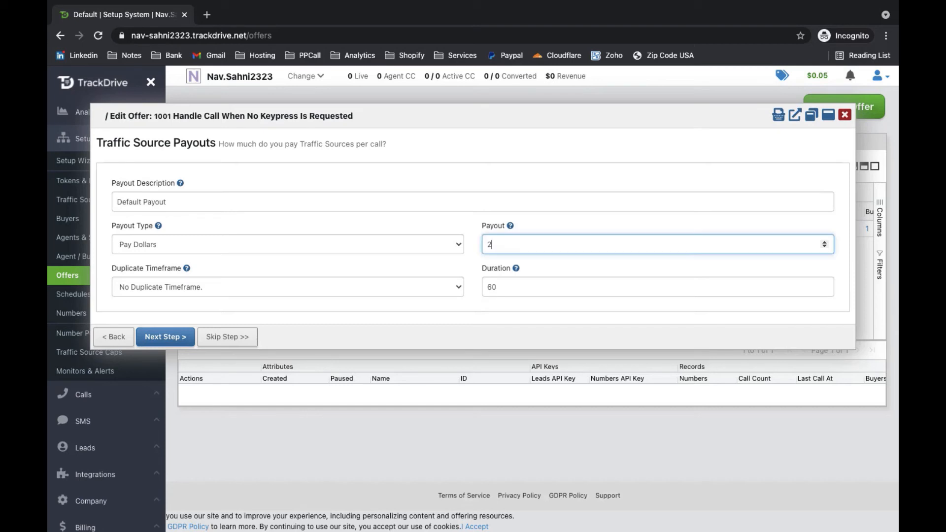
text(0)
click(525, 289)
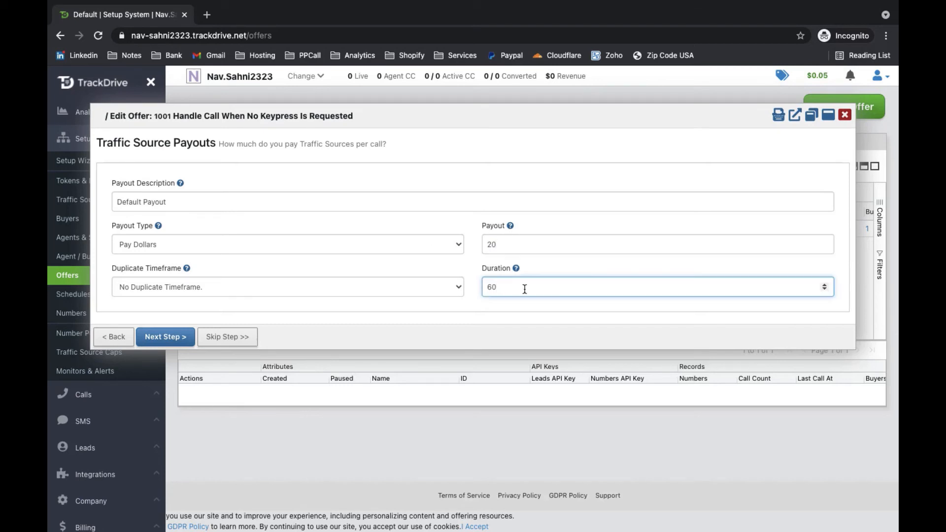
key(BackSpace)
key(BackSpace)
text(120)
click(234, 289)
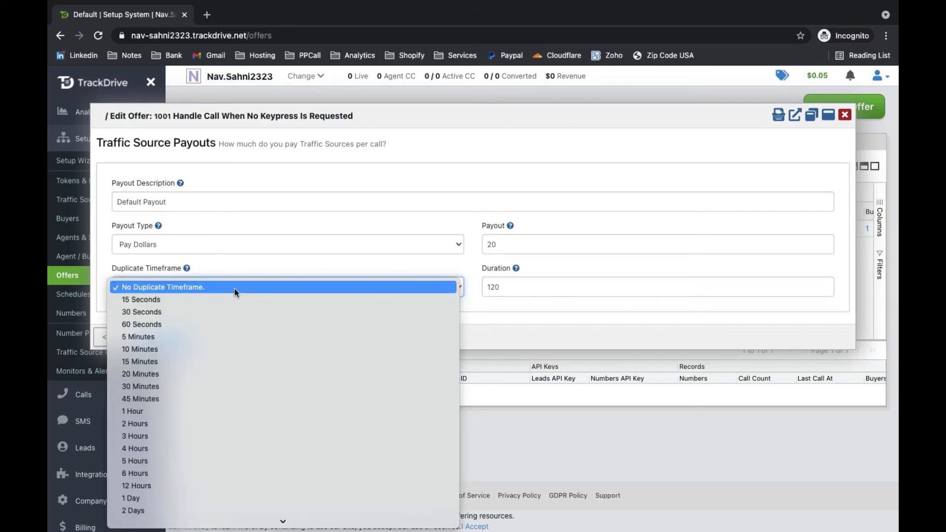
click(177, 387)
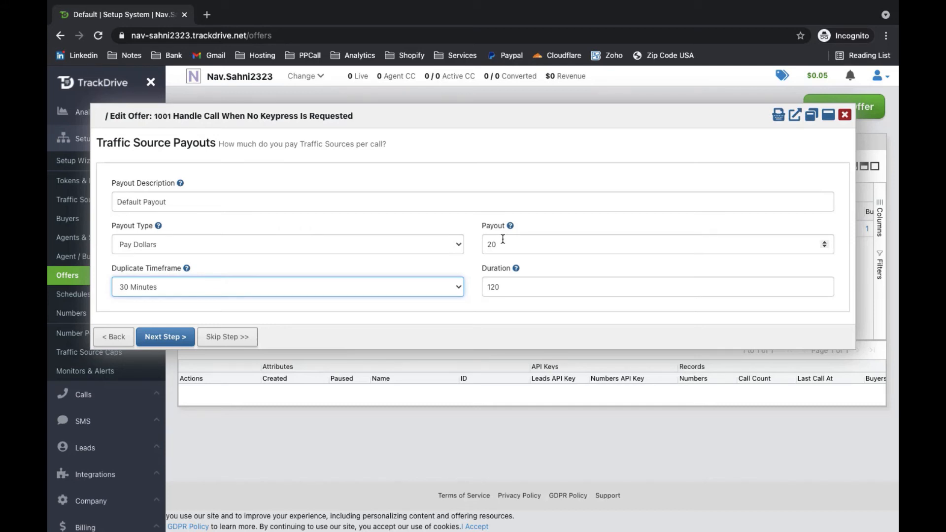
click(174, 338)
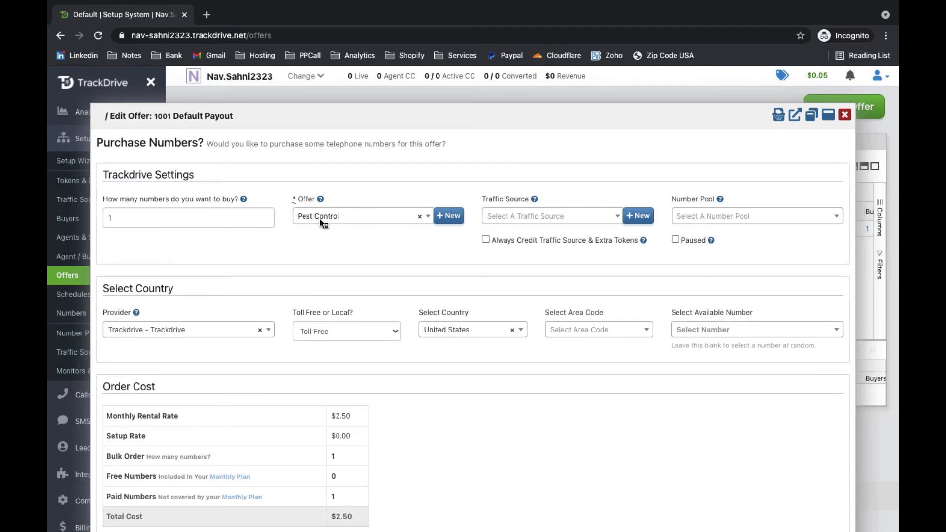
Step: Assign the 1000 - Ga- pestcontrol.com traffic source, then close the number purchase step
click(513, 220)
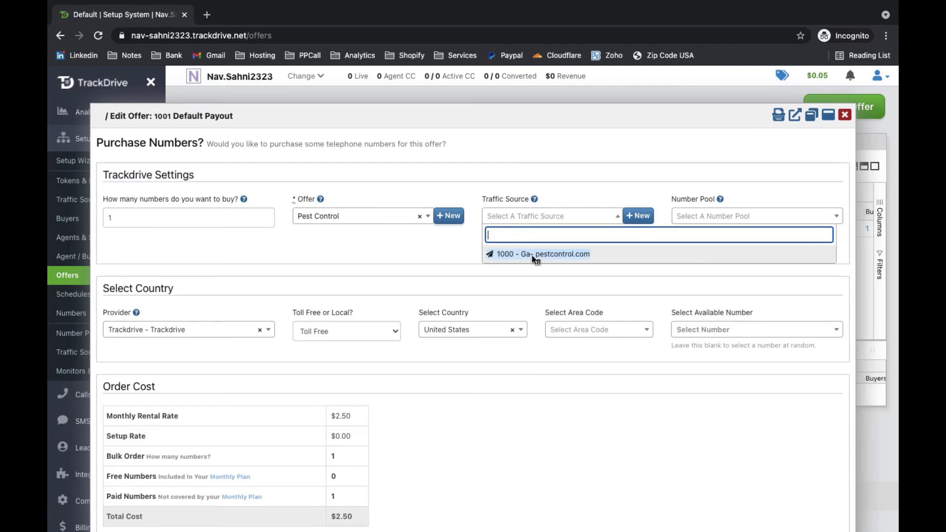
click(532, 255)
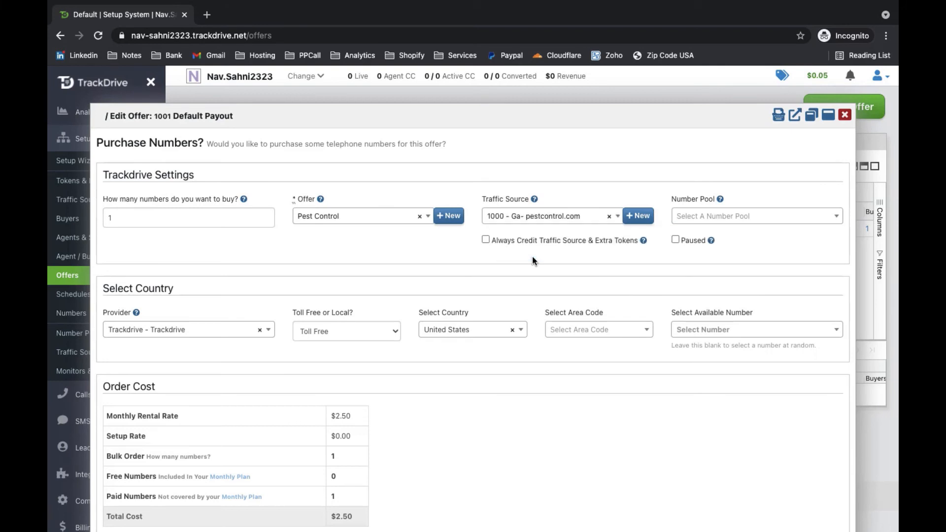
scroll(491, 386, down, 2)
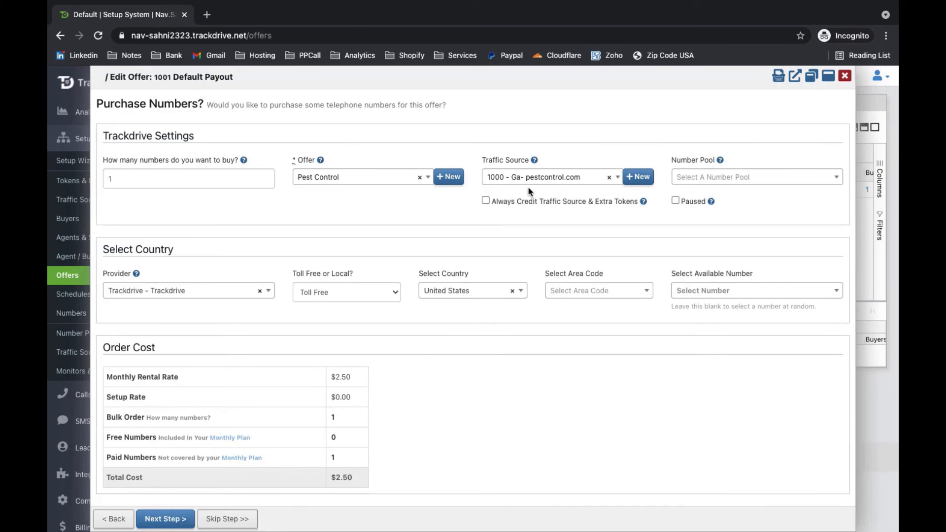
click(845, 76)
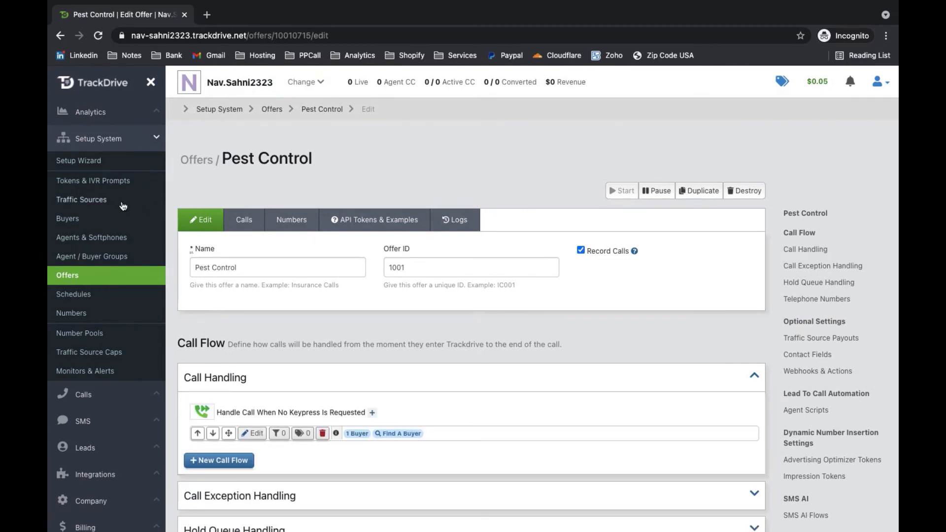
Step: Check the Traffic Sources, Buyers, Offers and Numbers lists, then open options for the Pest Control number
click(98, 202)
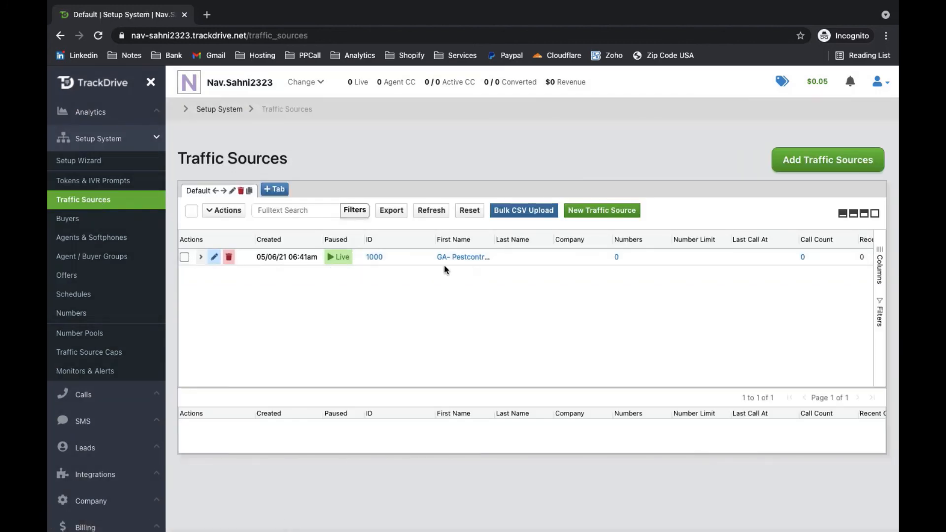
click(64, 220)
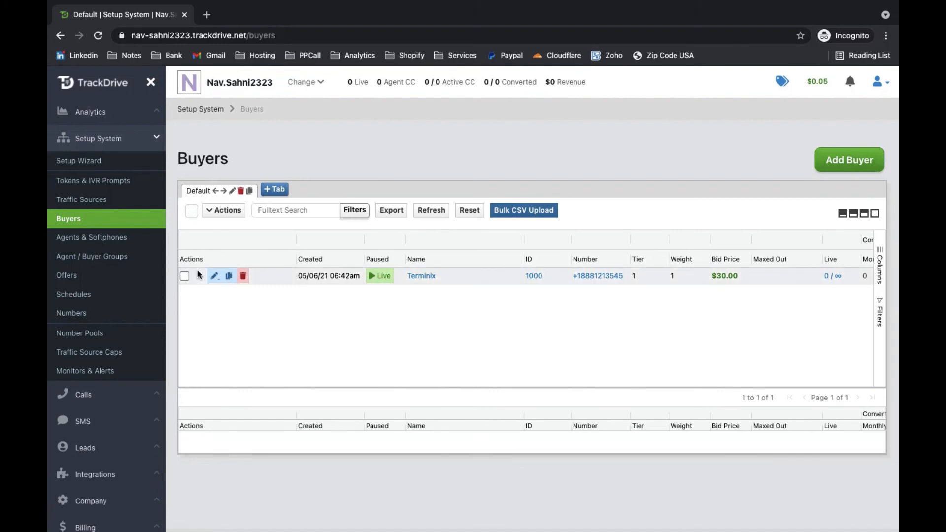
click(76, 279)
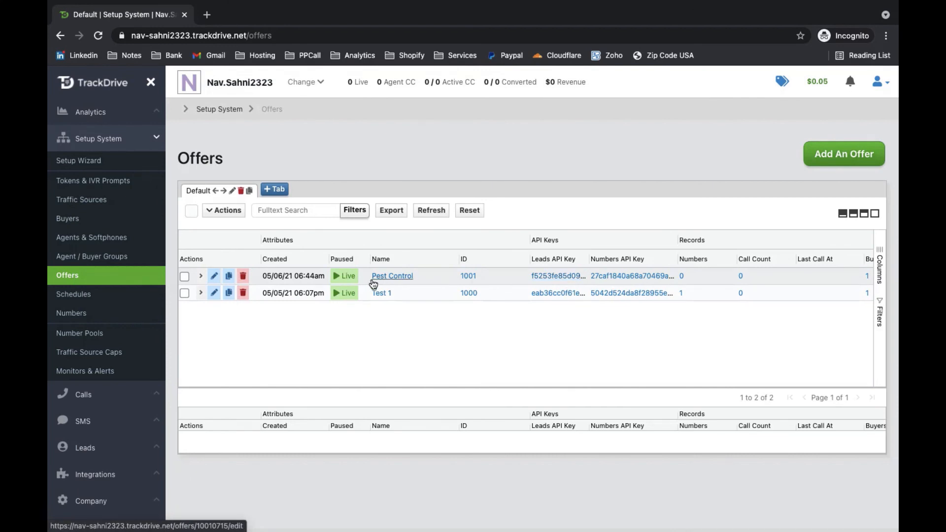
click(79, 312)
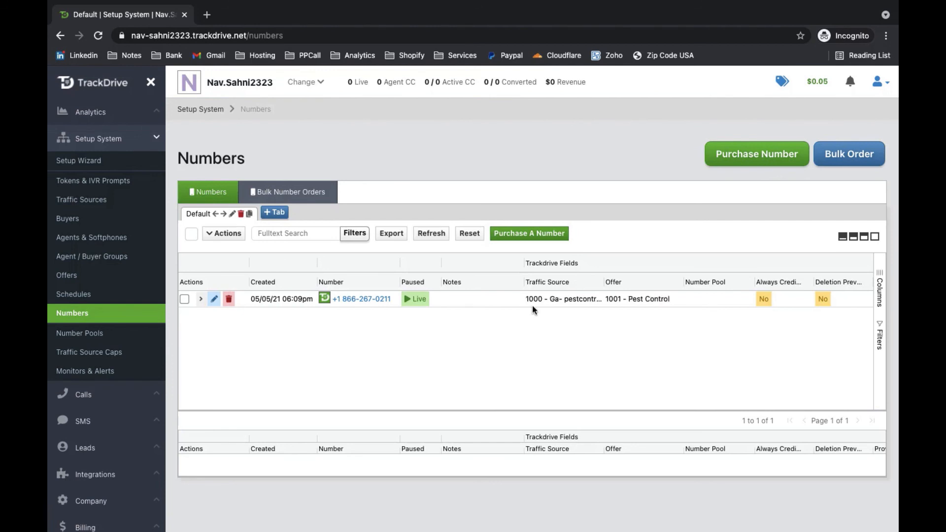
right_click(354, 304)
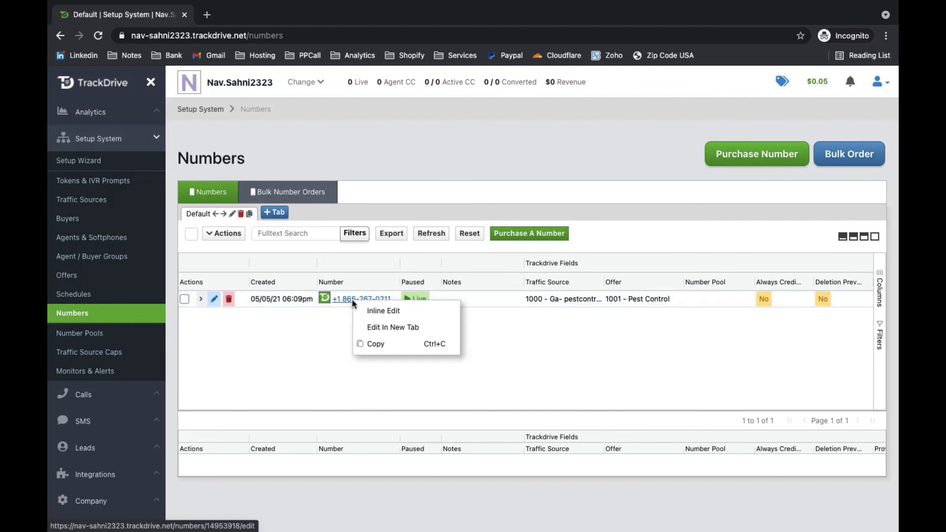
Step: Dial the copied Pest Control toll-free tracking number in Skype and start a full-screen test call
click(370, 336)
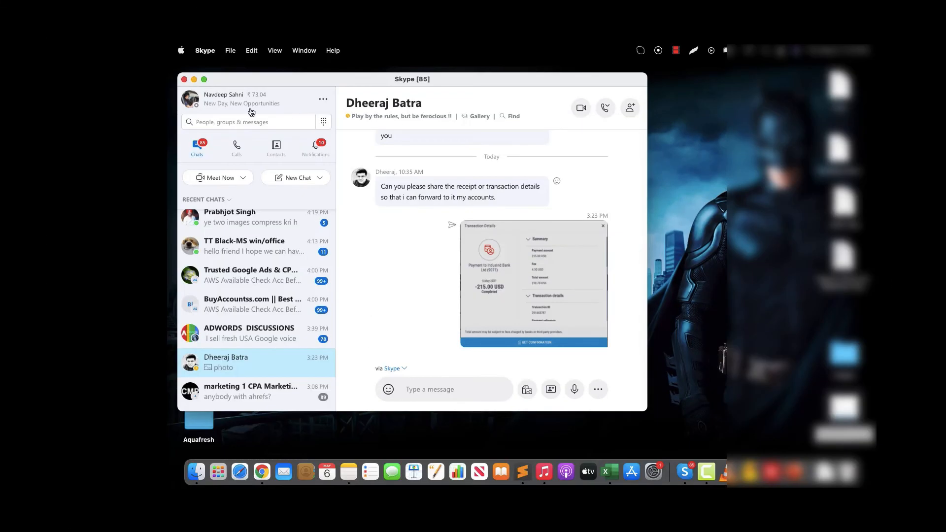
click(322, 122)
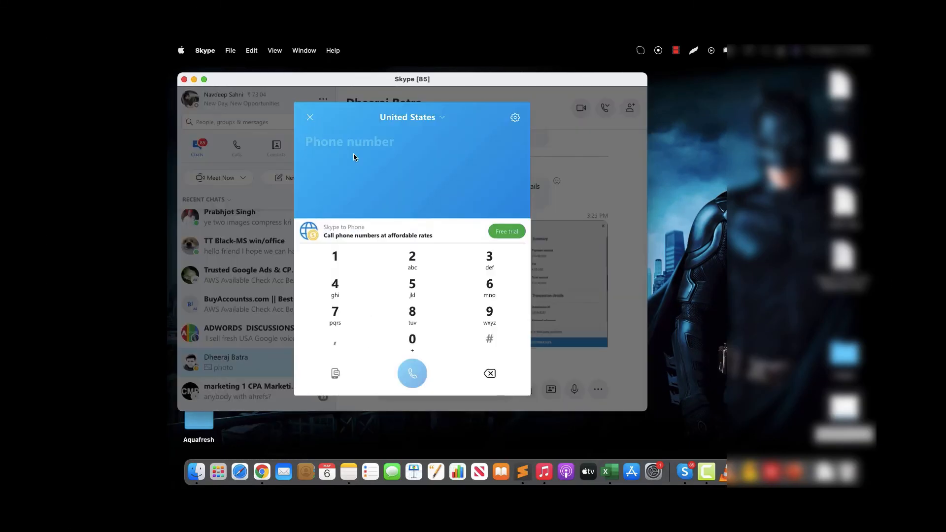
key(super+v)
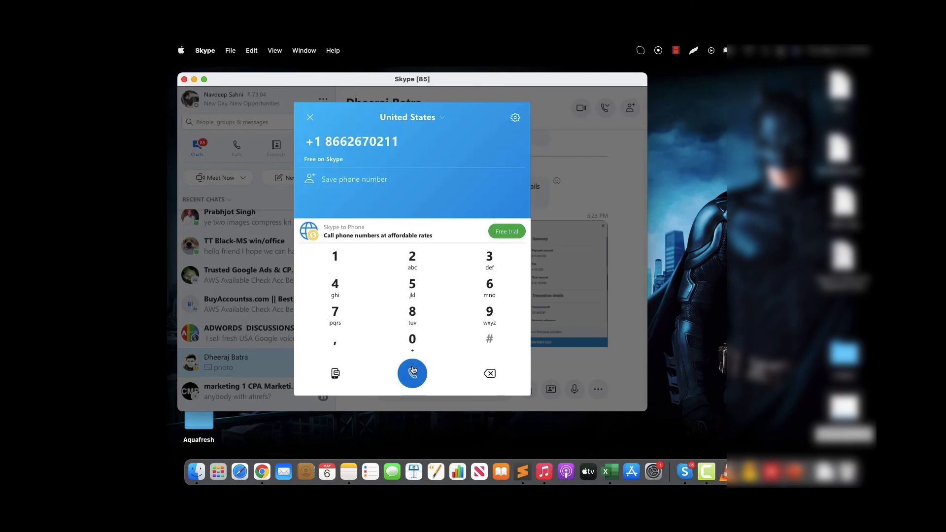
click(412, 373)
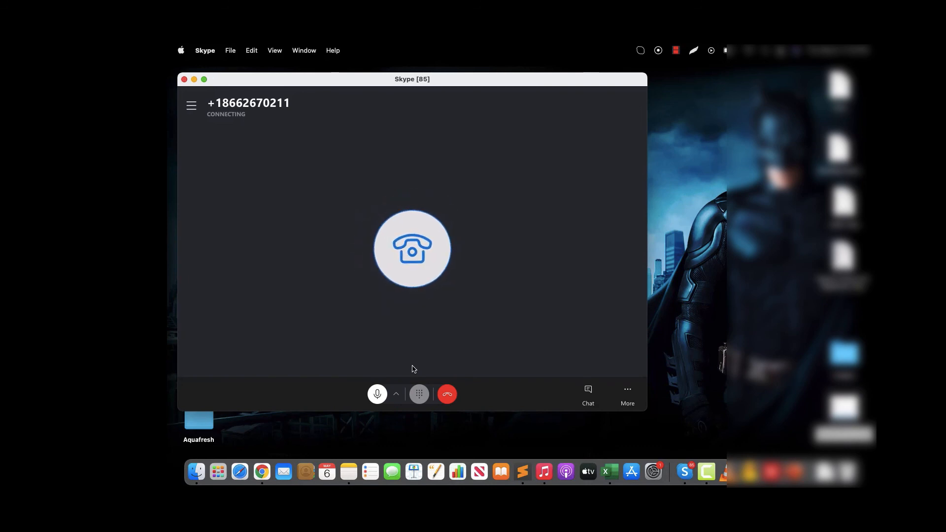
click(204, 80)
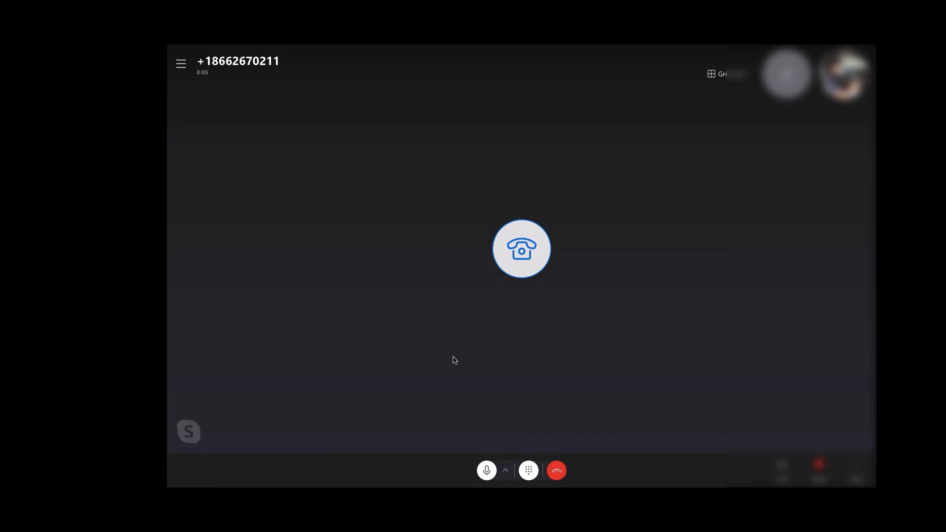
Step: Hang up the Skype test call and open TrackDrive's Call Logs via Analytics
click(557, 472)
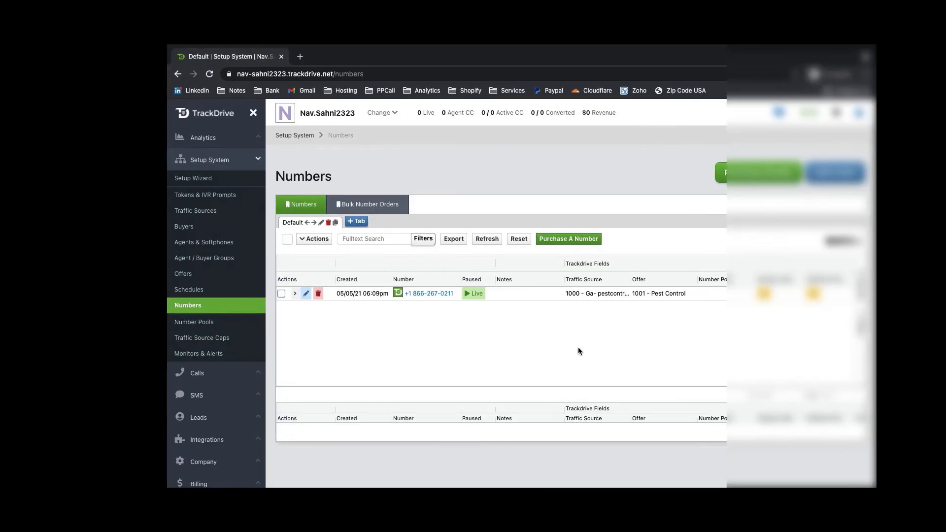
click(221, 118)
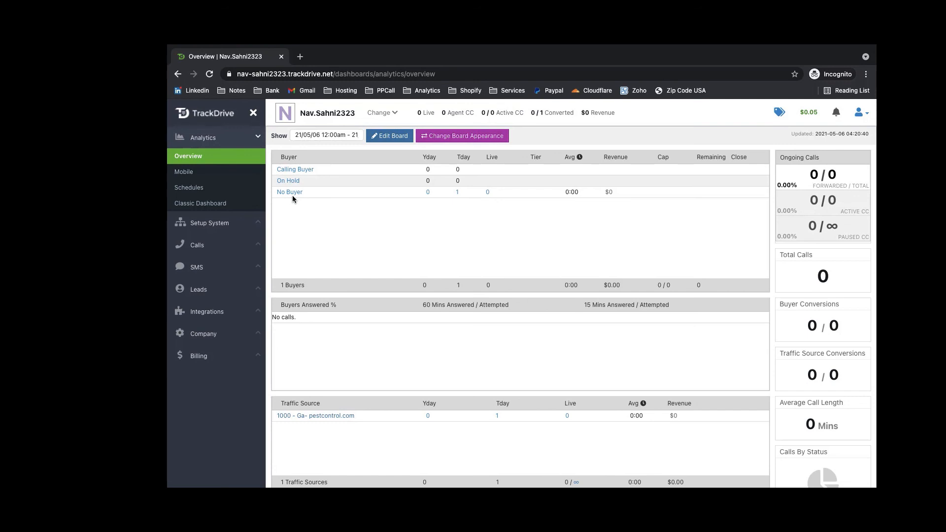
click(222, 245)
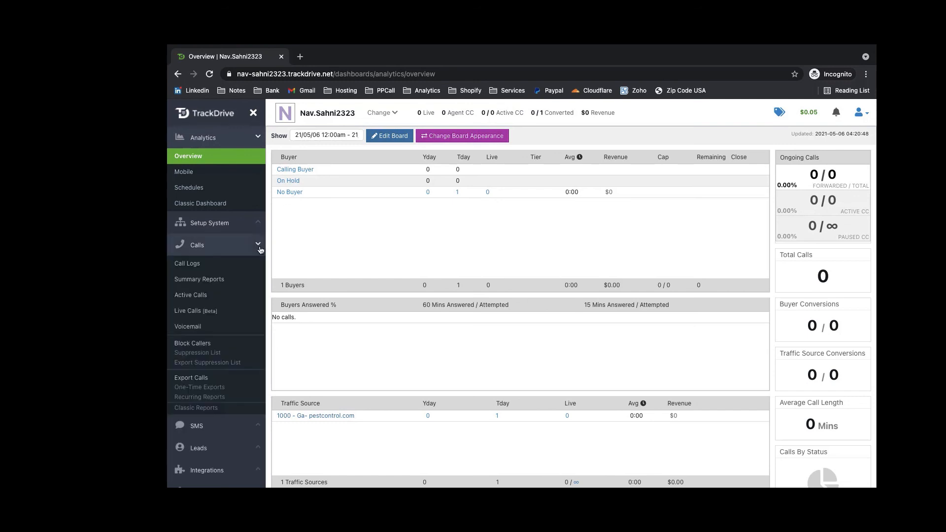
click(192, 267)
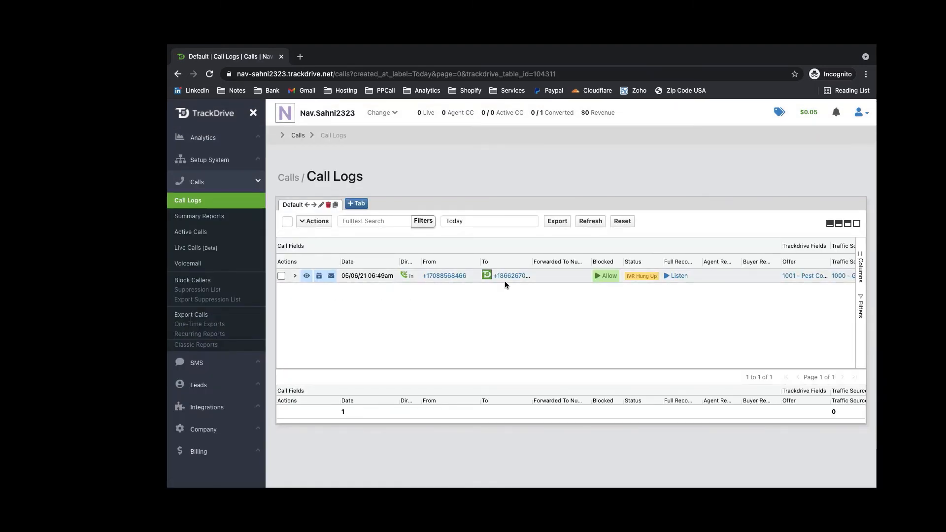
Step: Check the Call Logs table for the test call on offer 1001 - Pest Control, status IVR Hung Up
scroll(509, 283, right, 1)
mouse_move(493, 279)
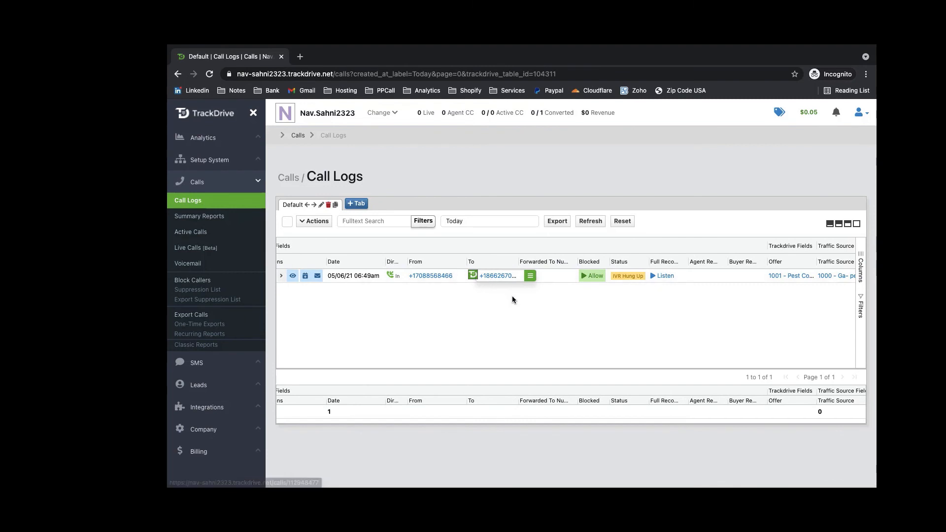
scroll(512, 299, right, 4)
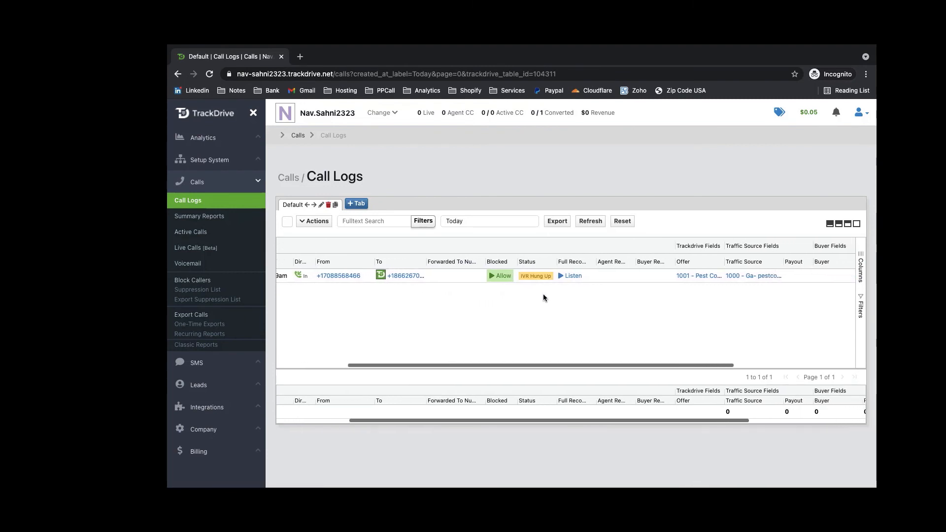
mouse_move(700, 281)
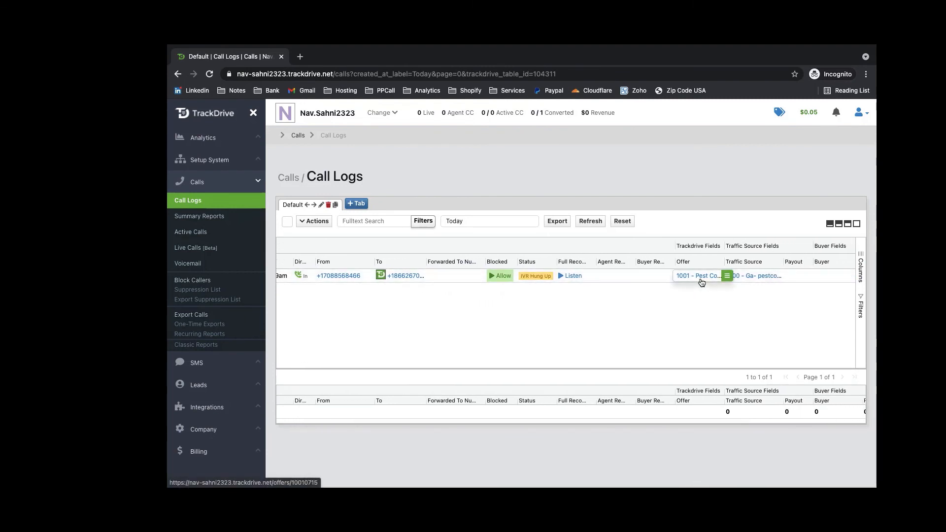
scroll(572, 313, left, 3)
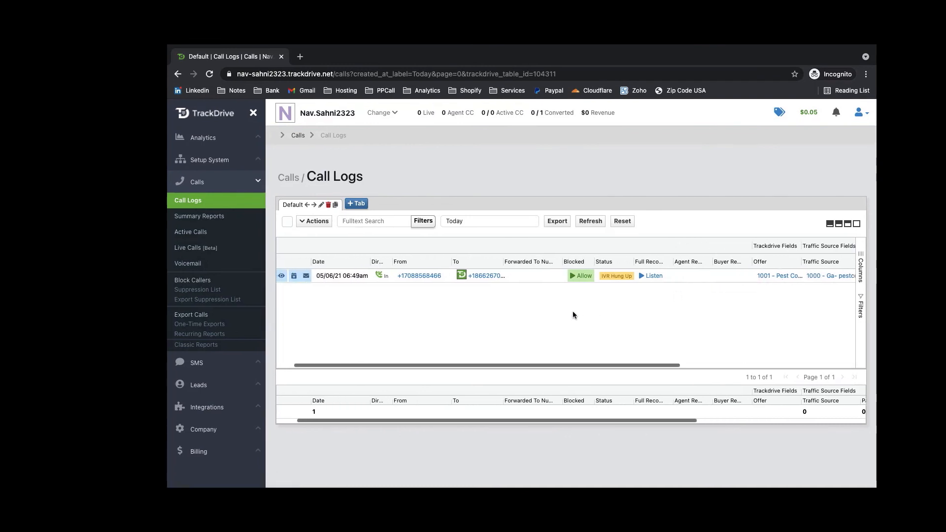
scroll(573, 312, left, 1)
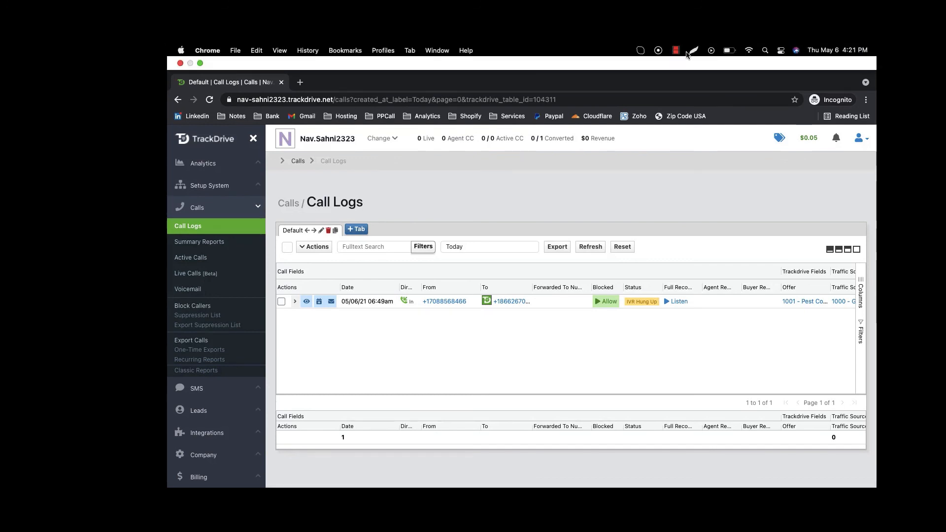
click(676, 50)
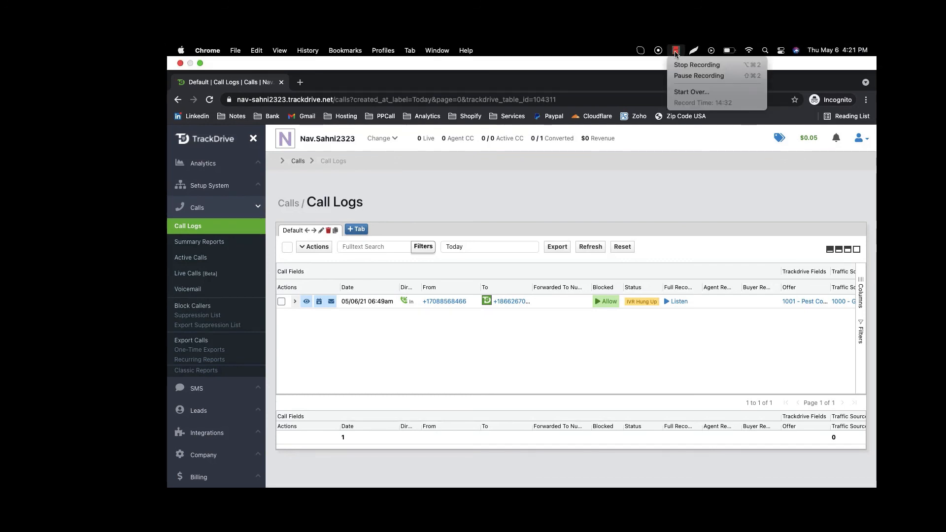